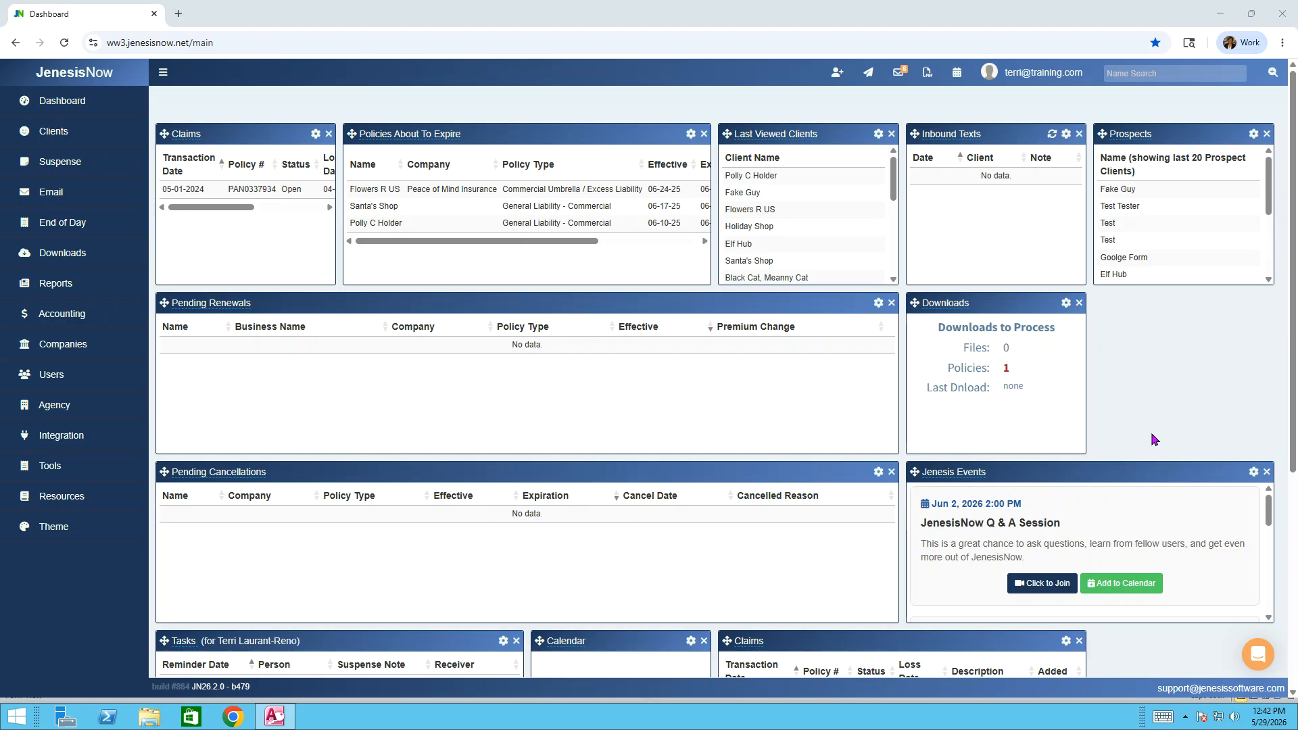
Open the list of custom policies from the agencywide settings.
left_click(52, 410)
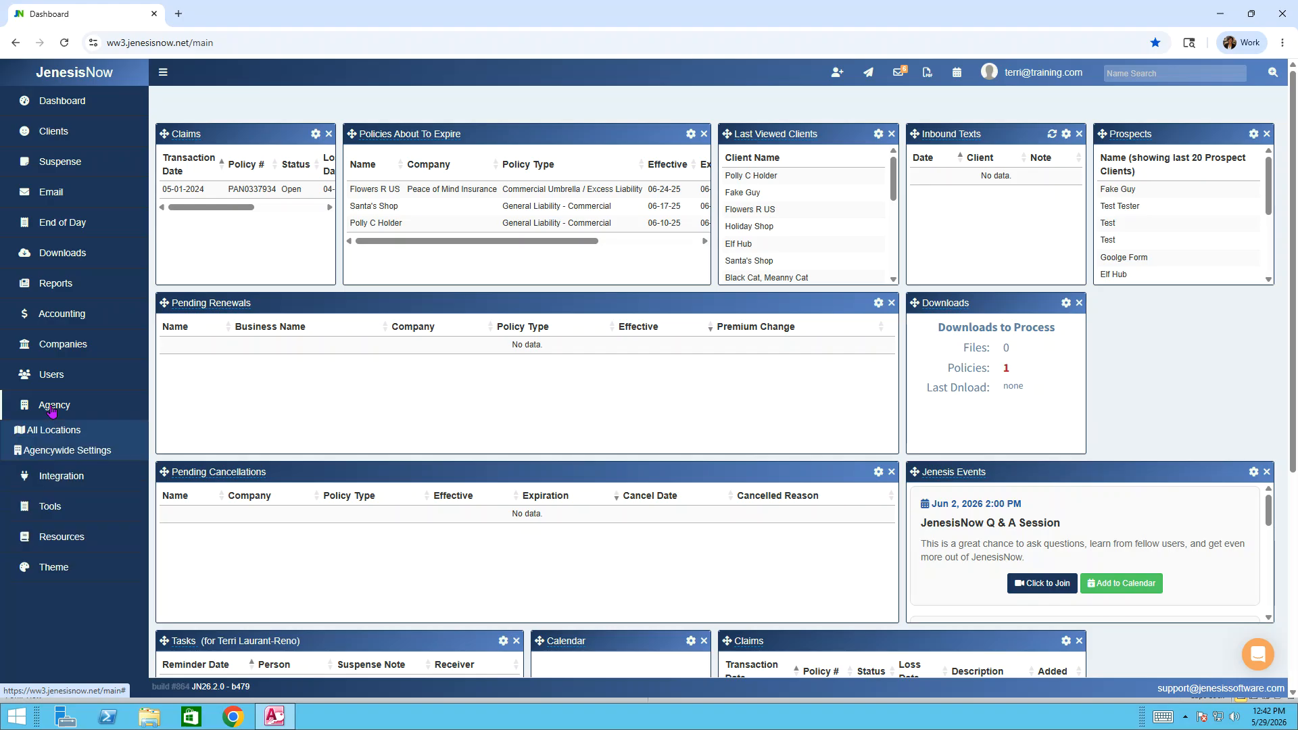
left_click(70, 453)
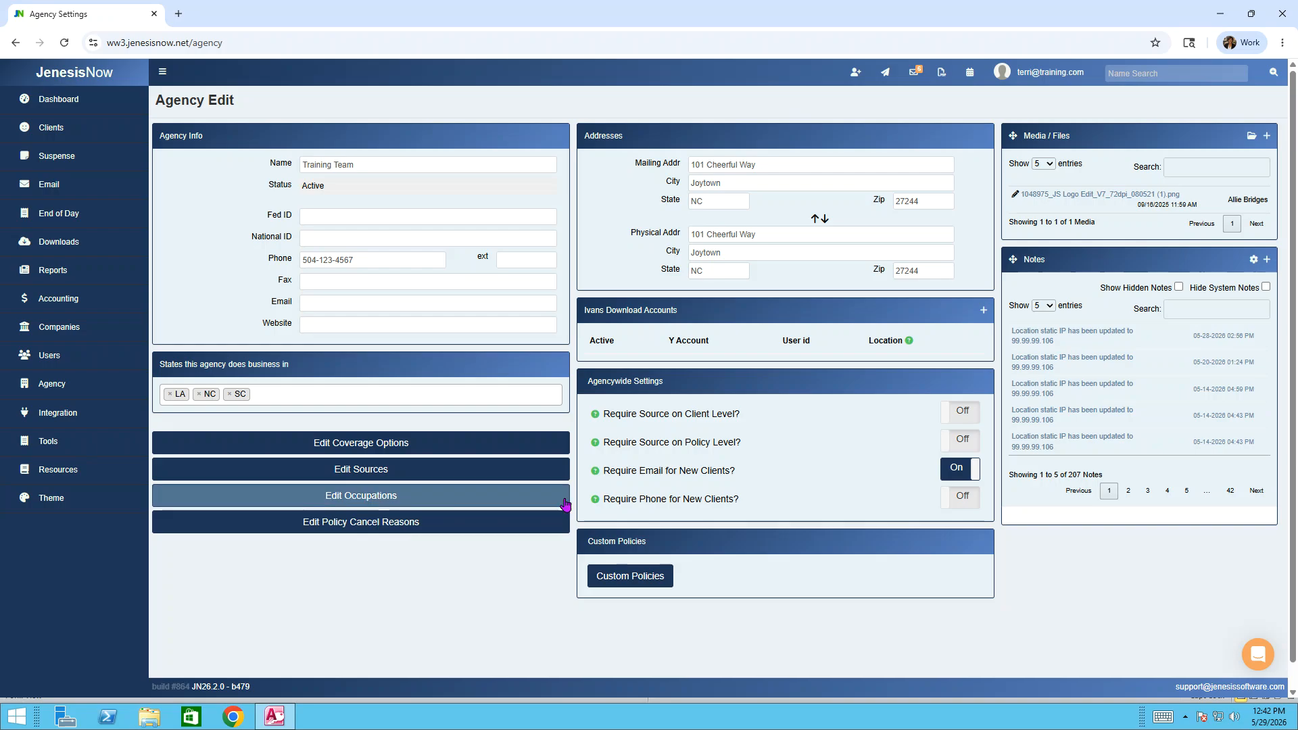
left_click(638, 579)
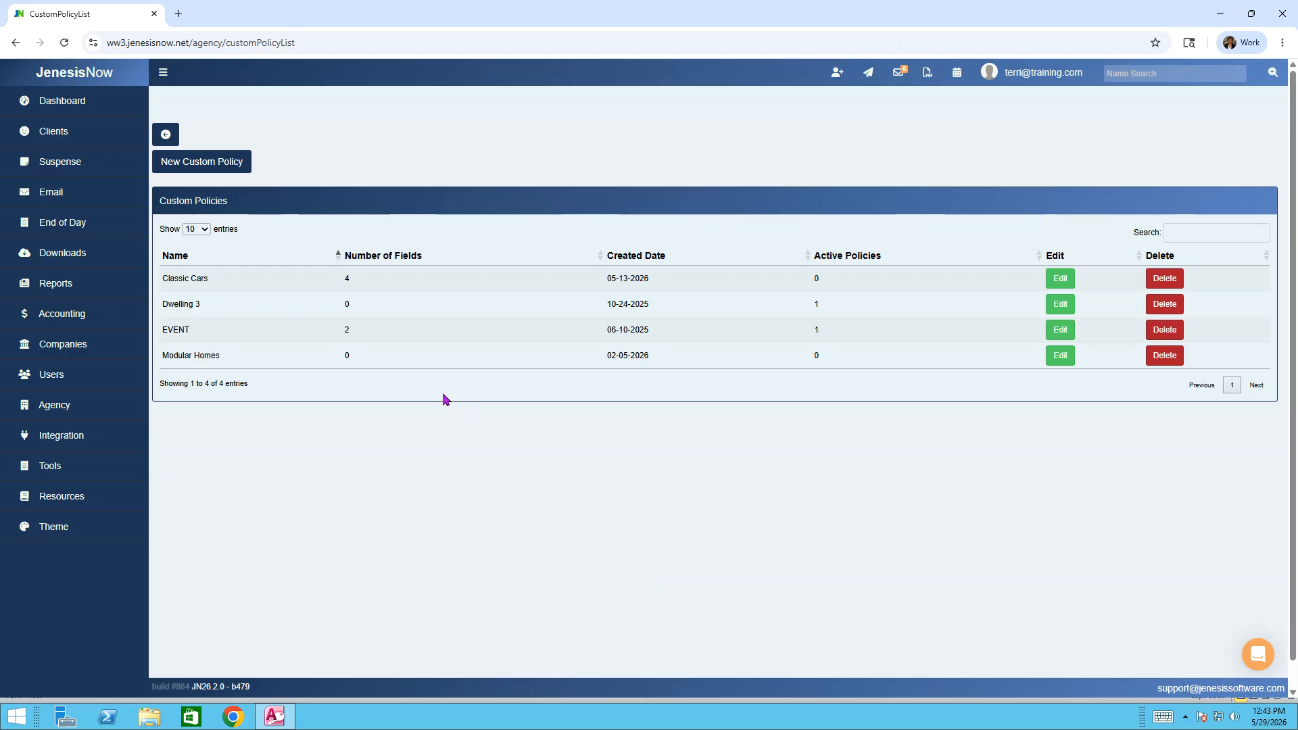
Start a new custom policy type and name it "Test Policy".
left_click(201, 167)
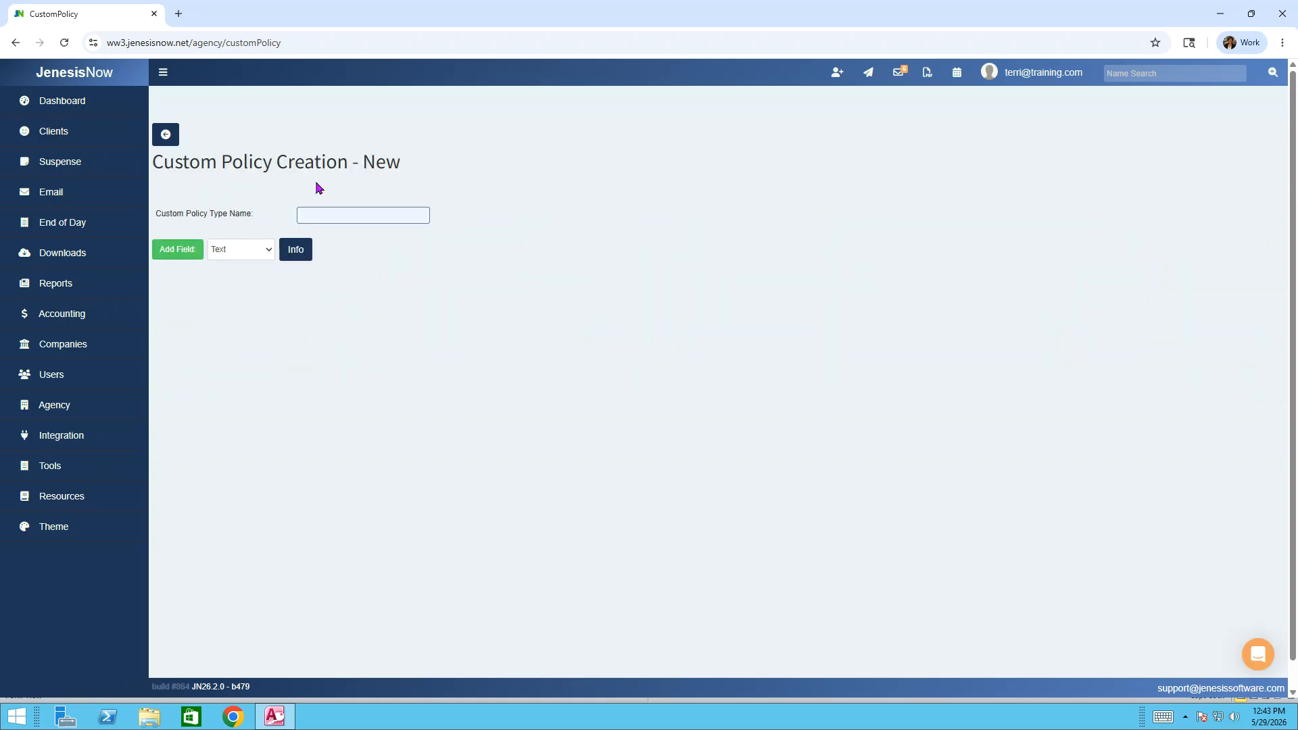
left_click(323, 216)
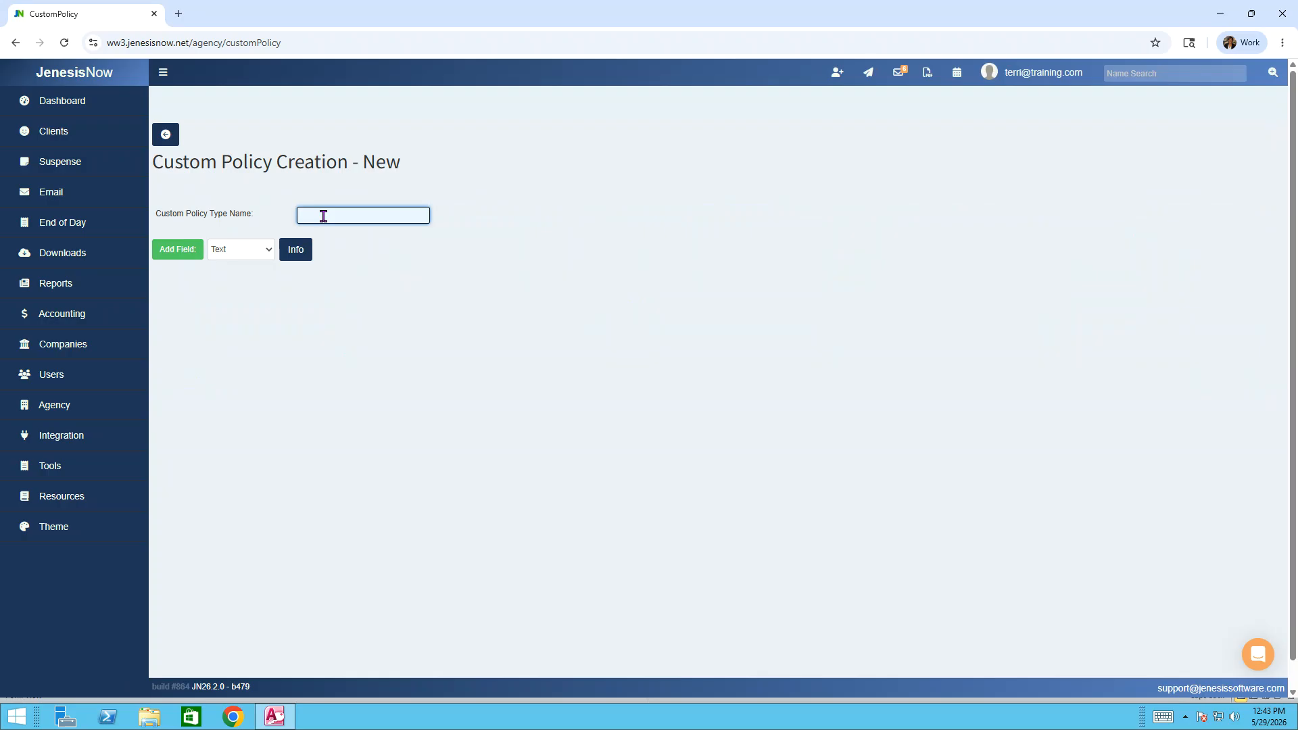
type("Test Policy")
left_click(366, 269)
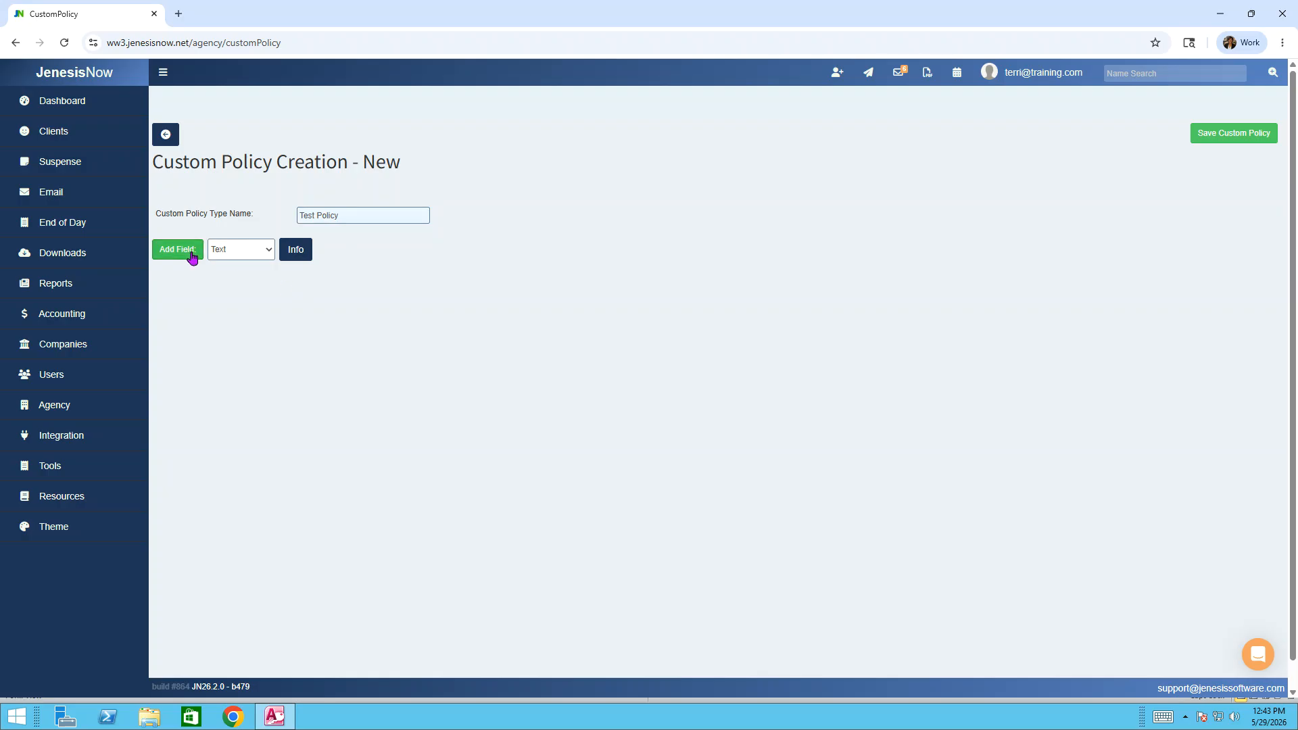
Review the available field types, keep Text, and add a text field containing "Test 1" to the custom policy.
left_click(244, 258)
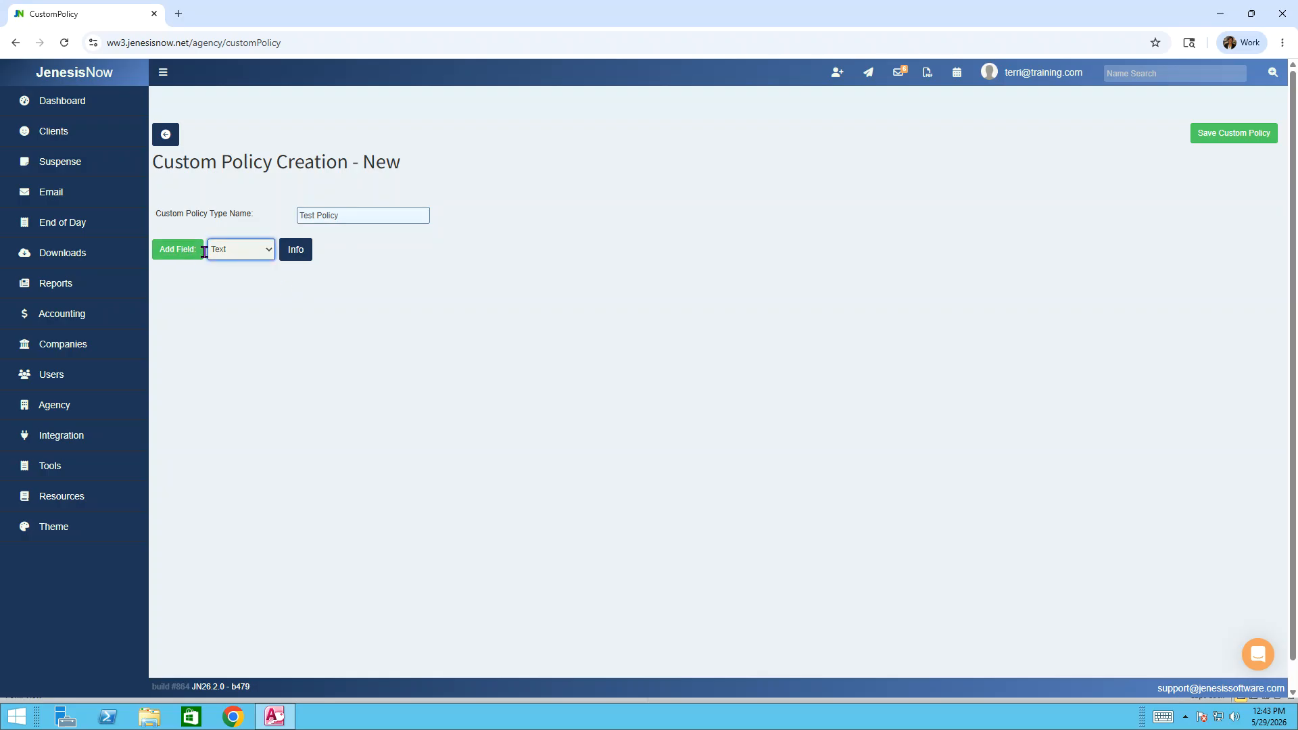
left_click(235, 258)
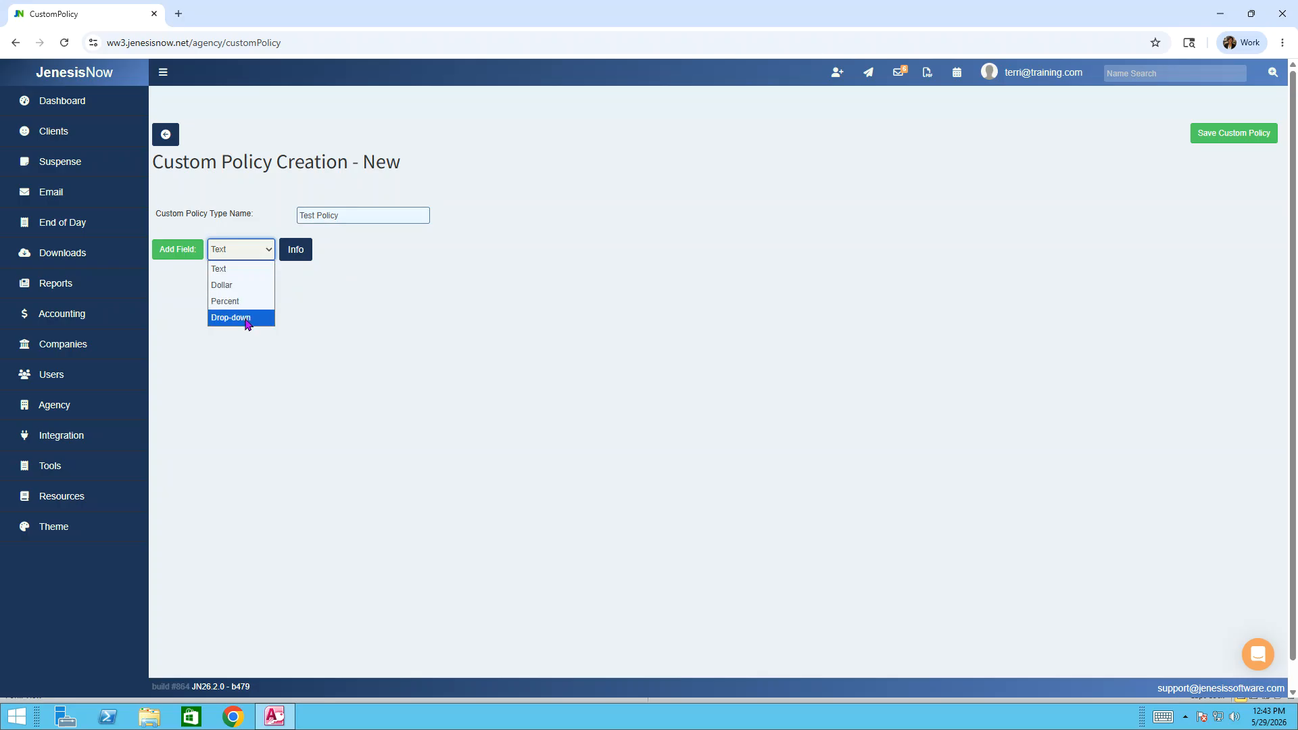
left_click(245, 361)
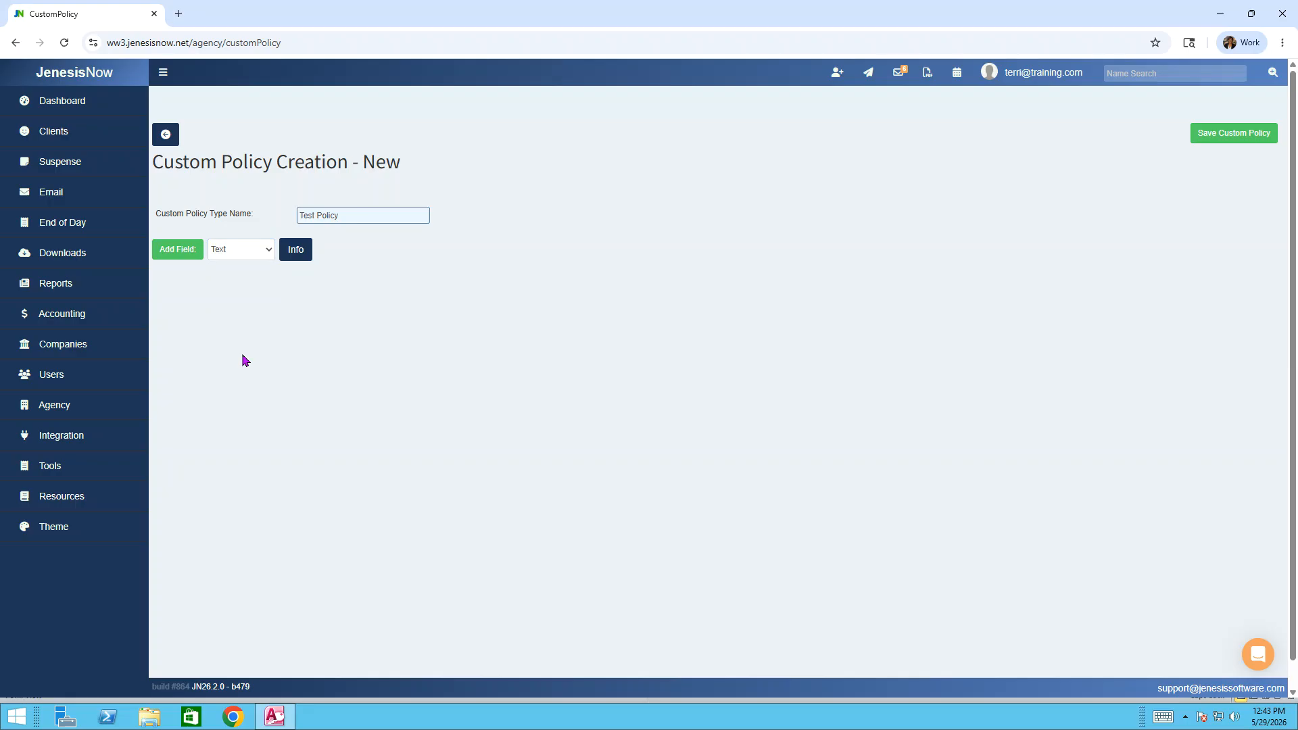
left_click(187, 256)
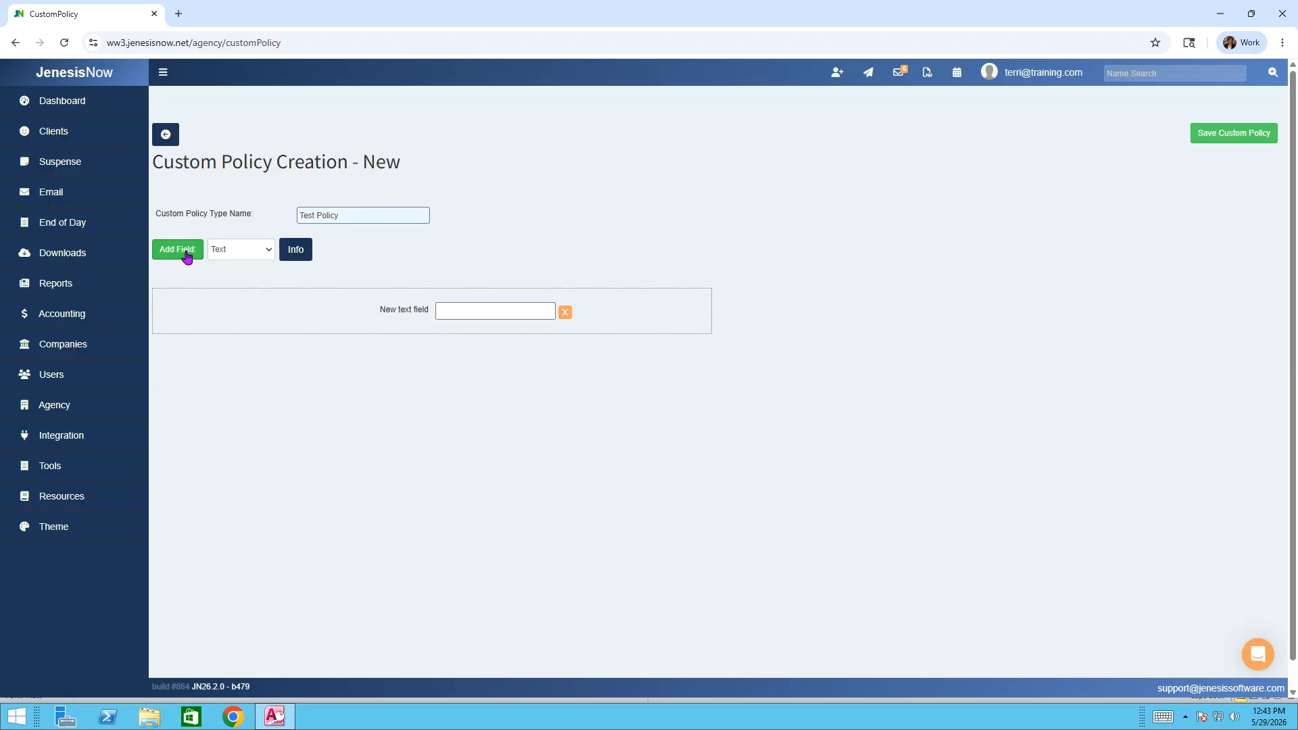
left_click(467, 311)
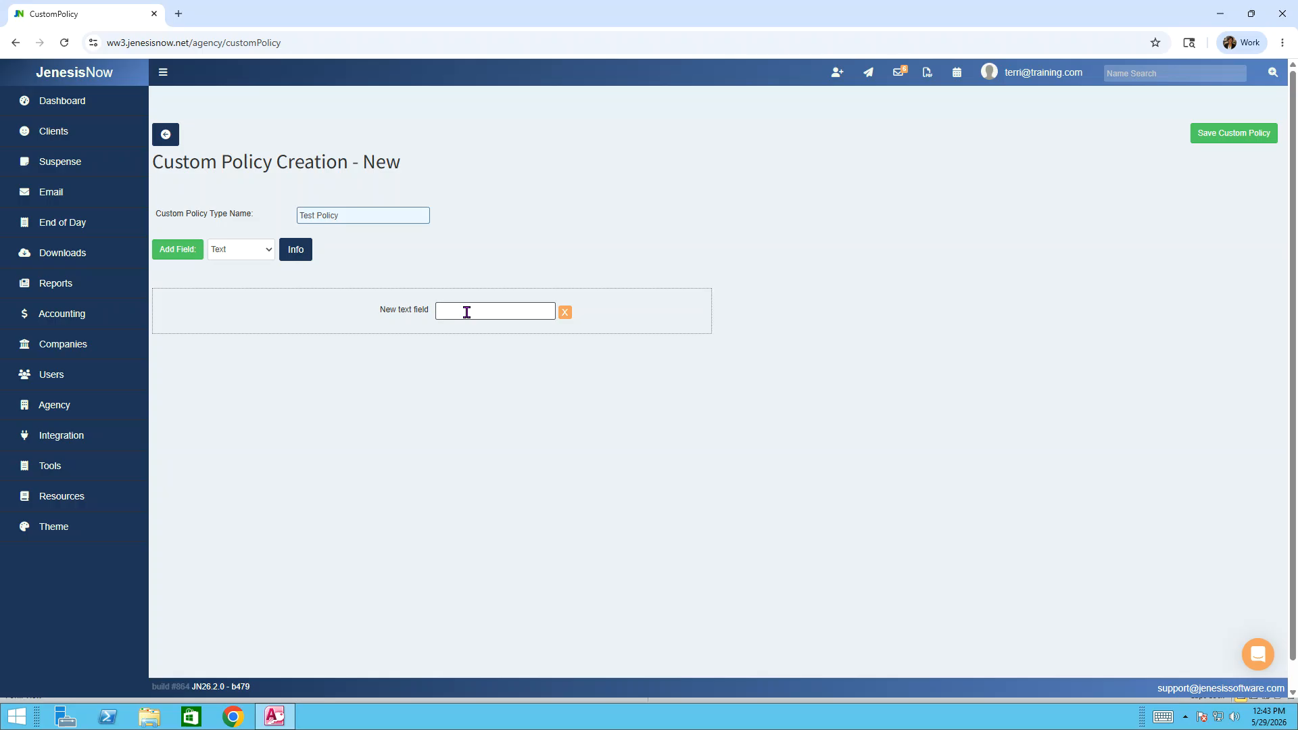
type("Test l1")
Add a second text field to the custom policy and enter "Test 2" in it.
left_click(177, 252)
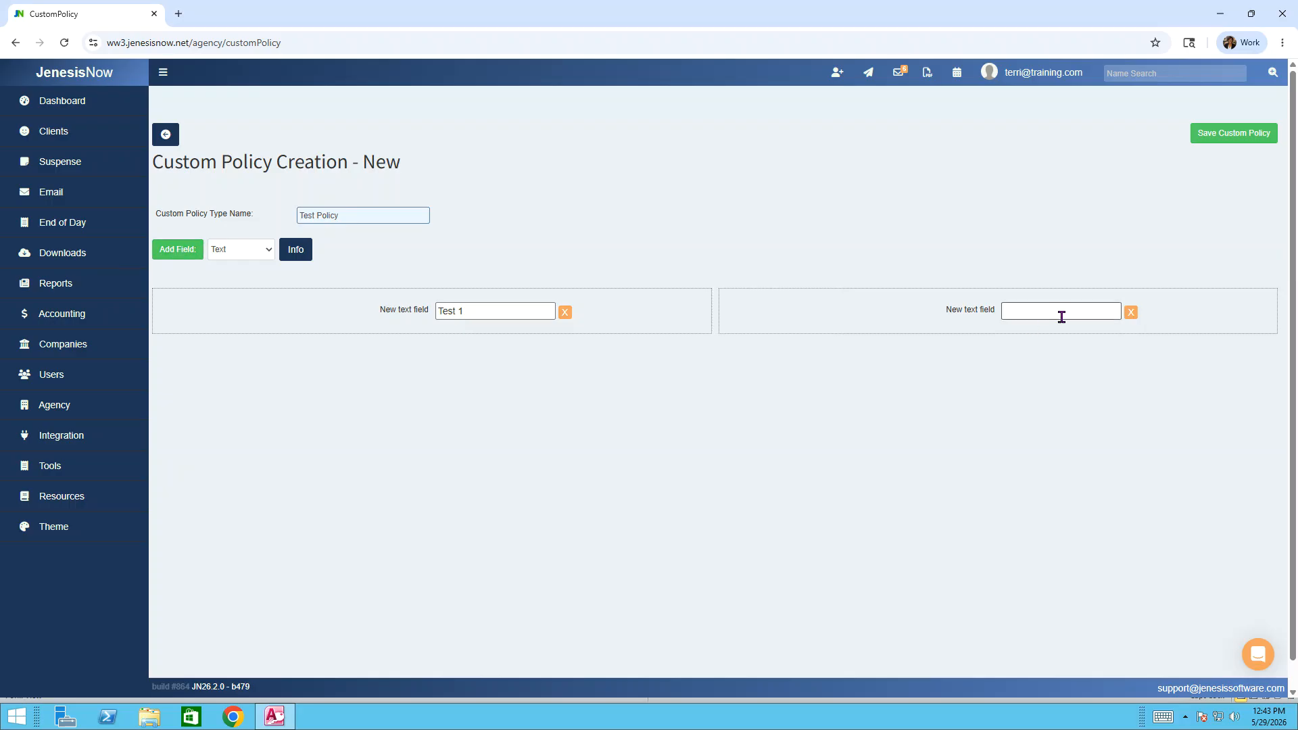
left_click(1115, 316)
type("Test 2")
Add a blank Dollar field to the custom policy, save the policy type and return to the custom policies list.
left_click(244, 256)
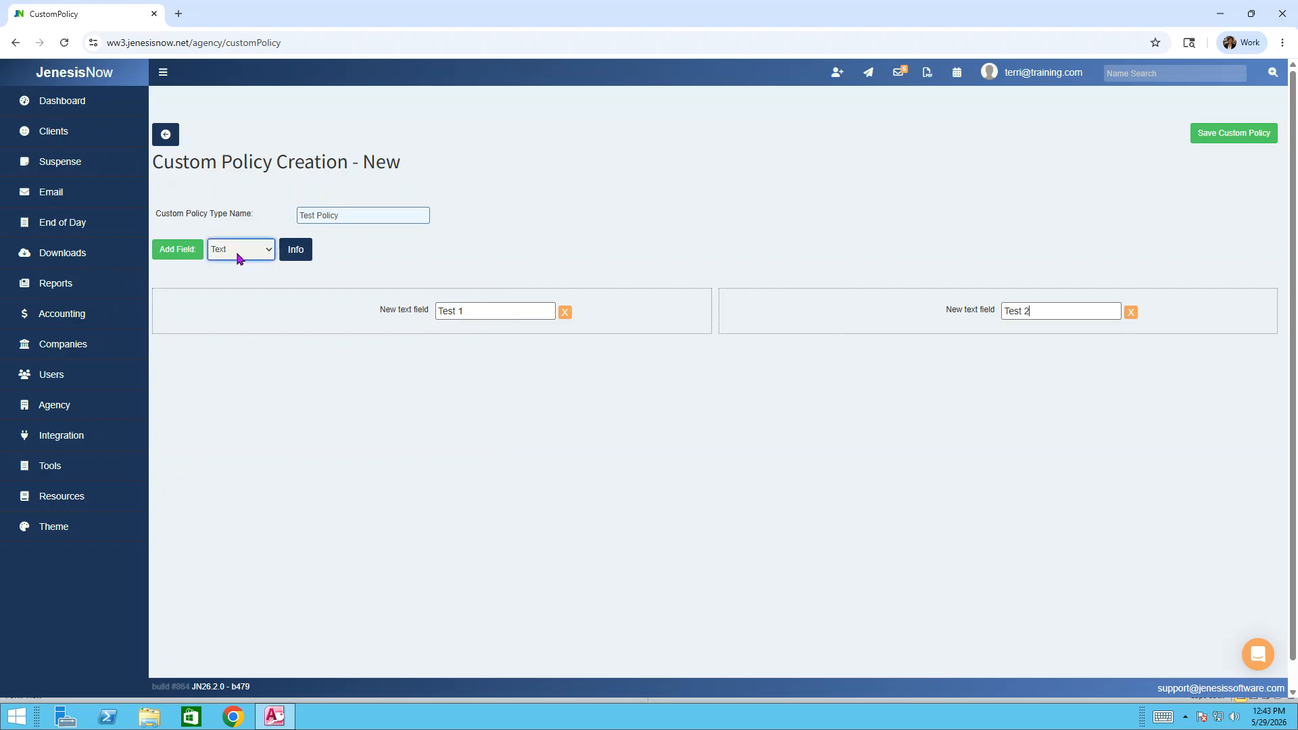
left_click(265, 255)
left_click(229, 285)
left_click(175, 251)
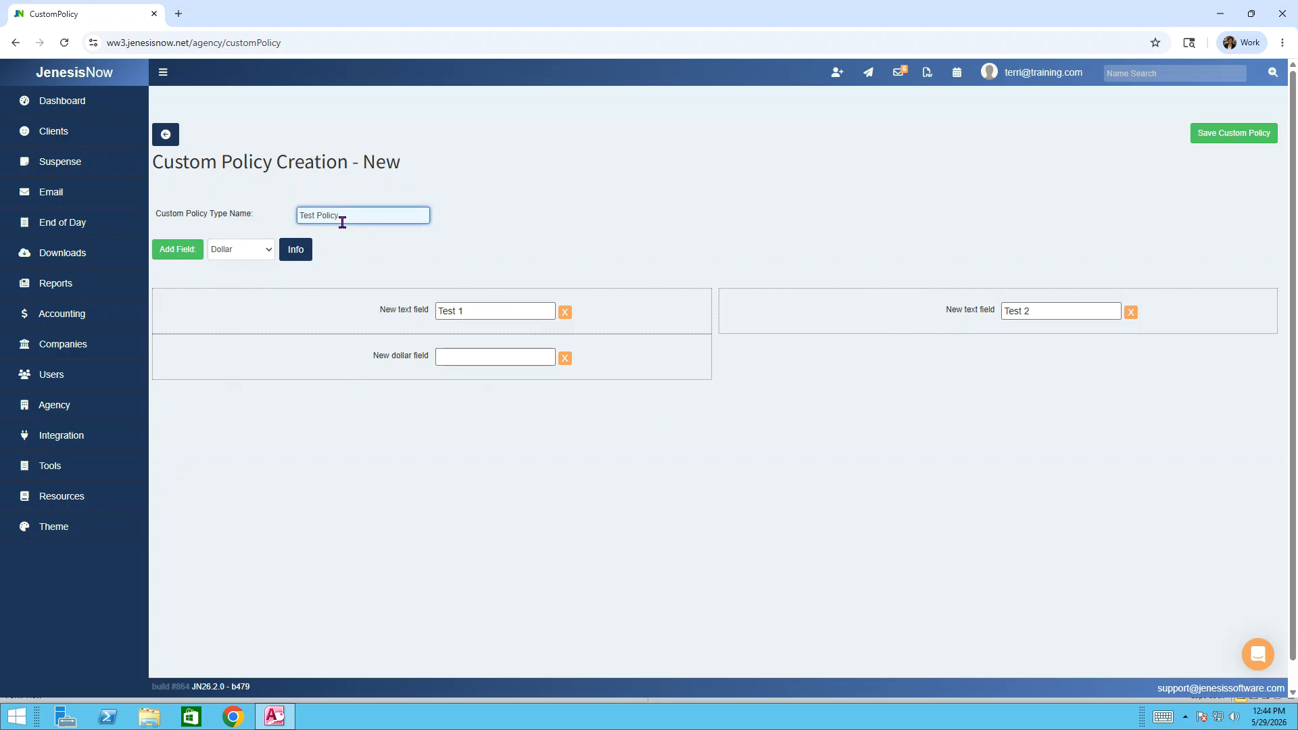
left_click(1221, 136)
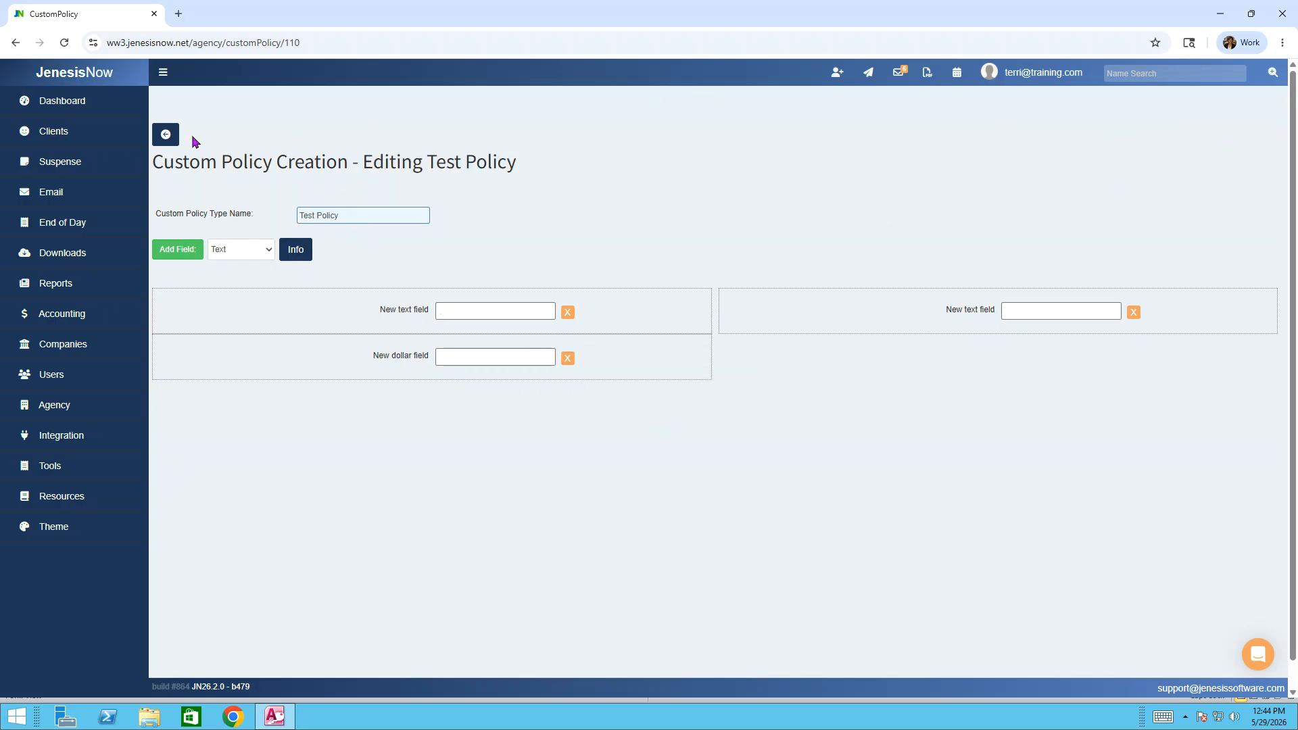
left_click(167, 134)
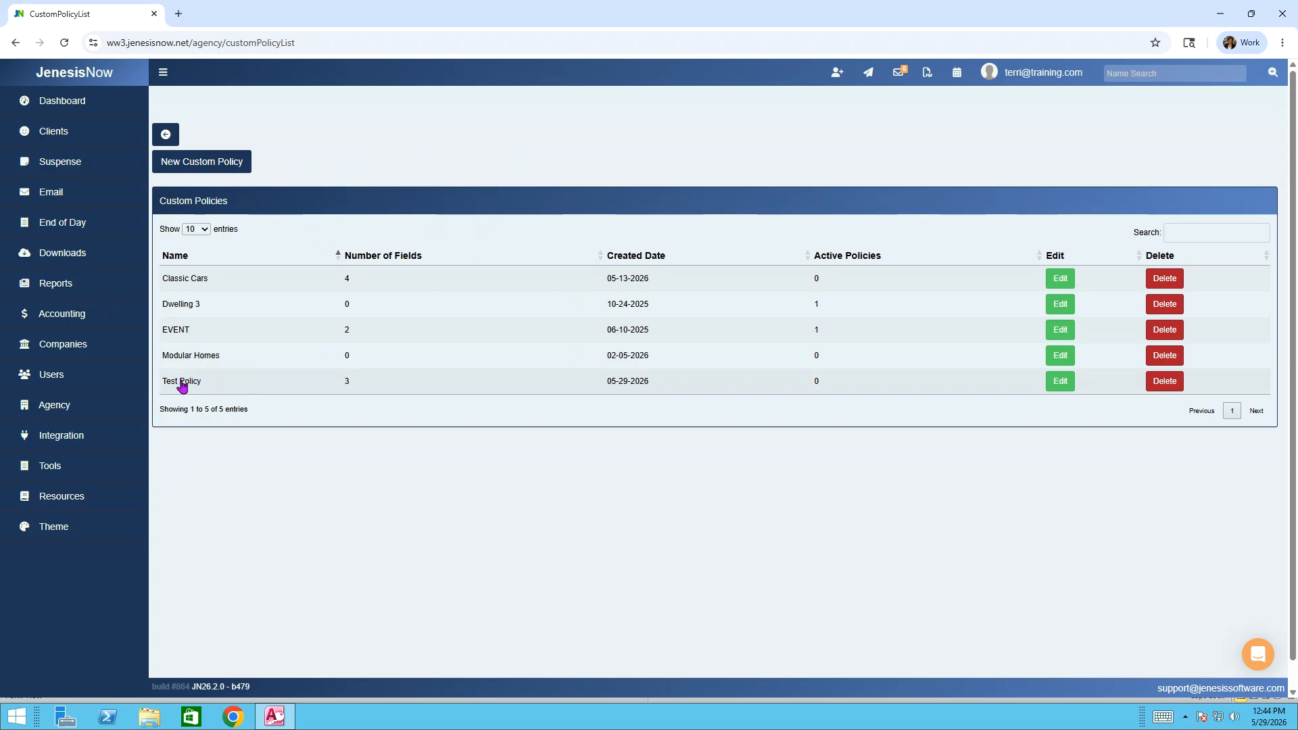
Open the most recently viewed client from the dashboard and add a new policy using the Test Policy component.
left_click(69, 107)
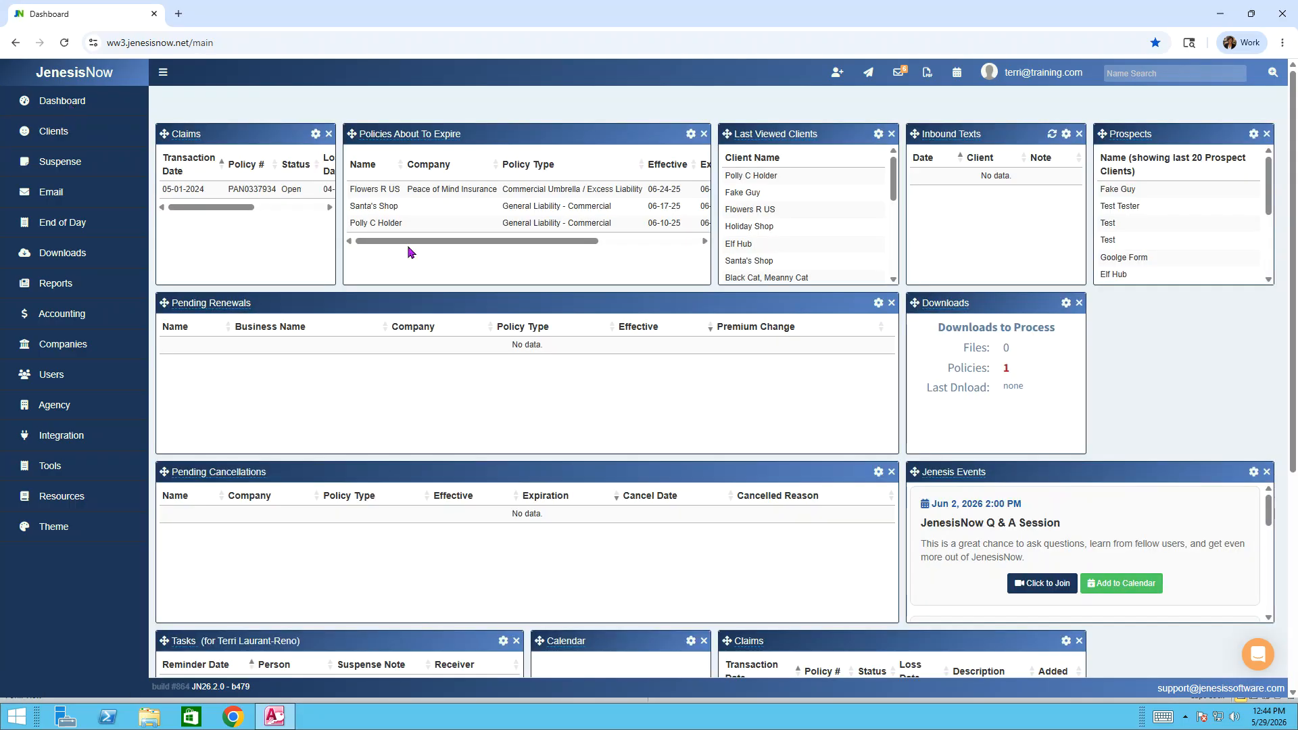
left_click(749, 176)
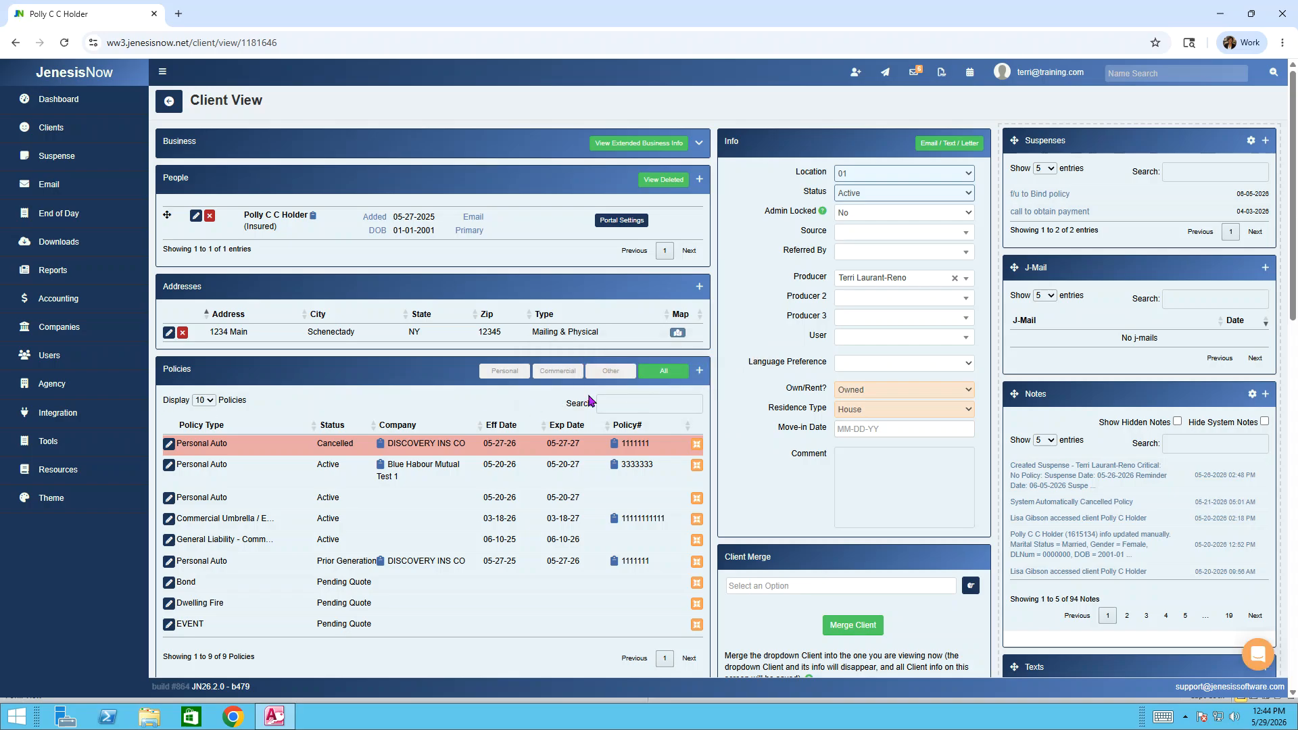
left_click(700, 371)
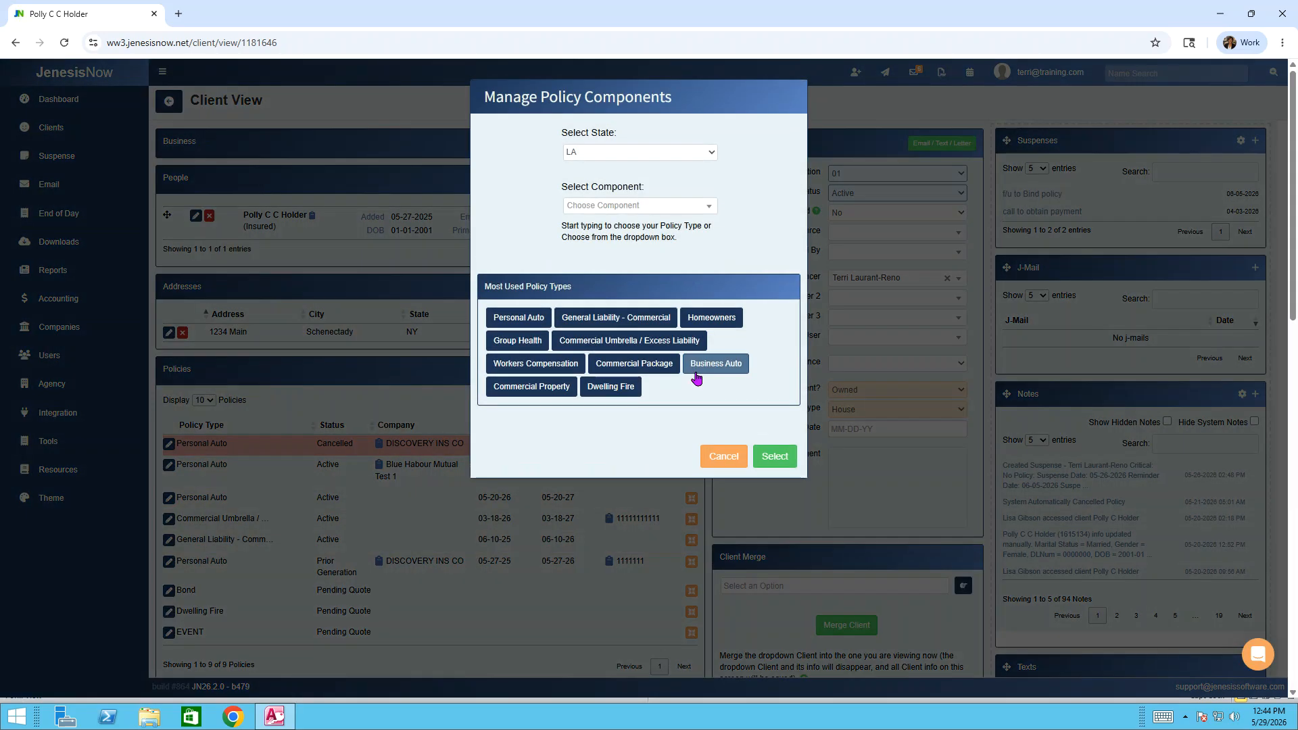
left_click(617, 209)
type("Test")
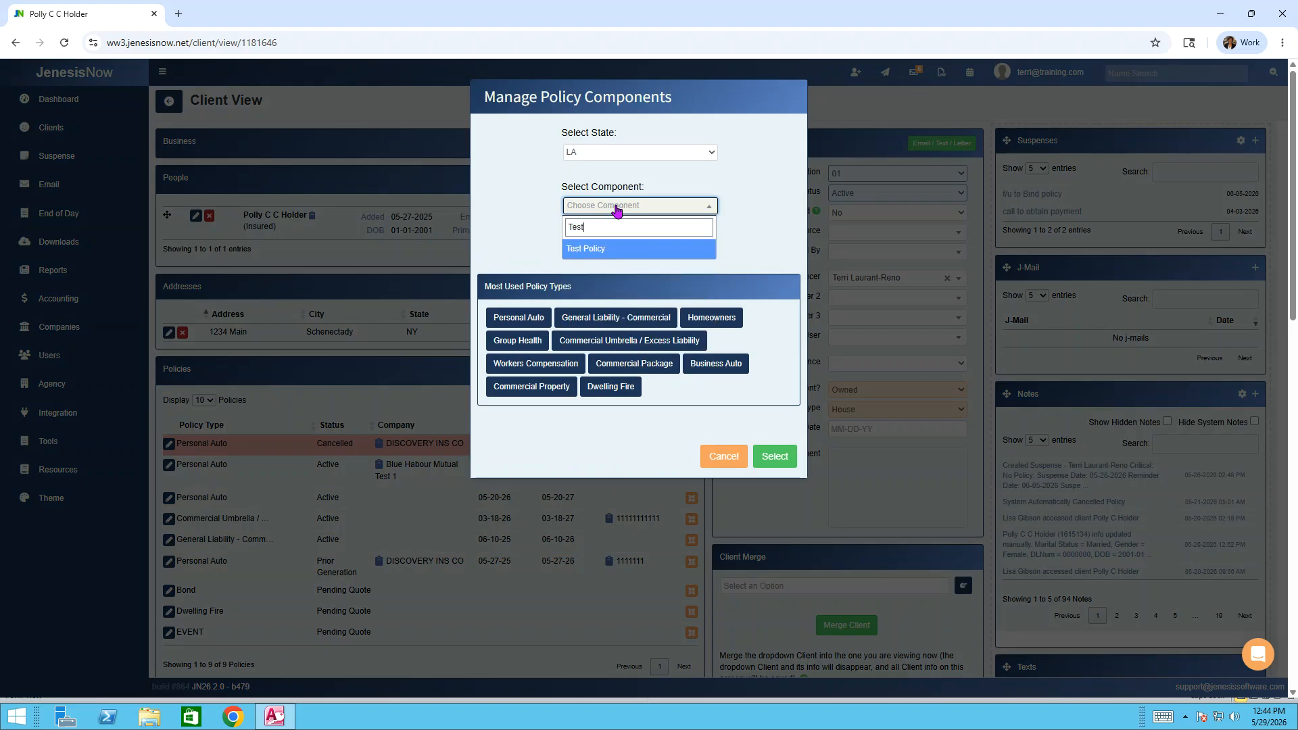
left_click(592, 252)
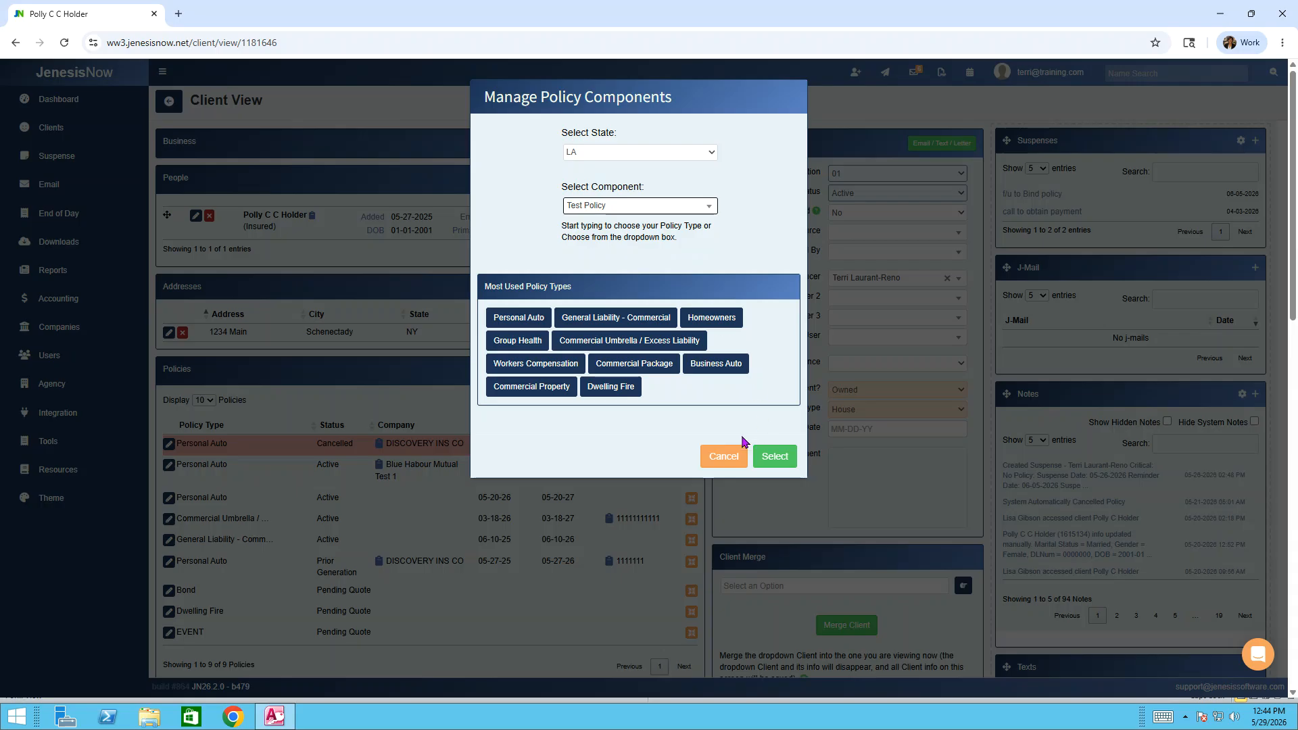
left_click(773, 458)
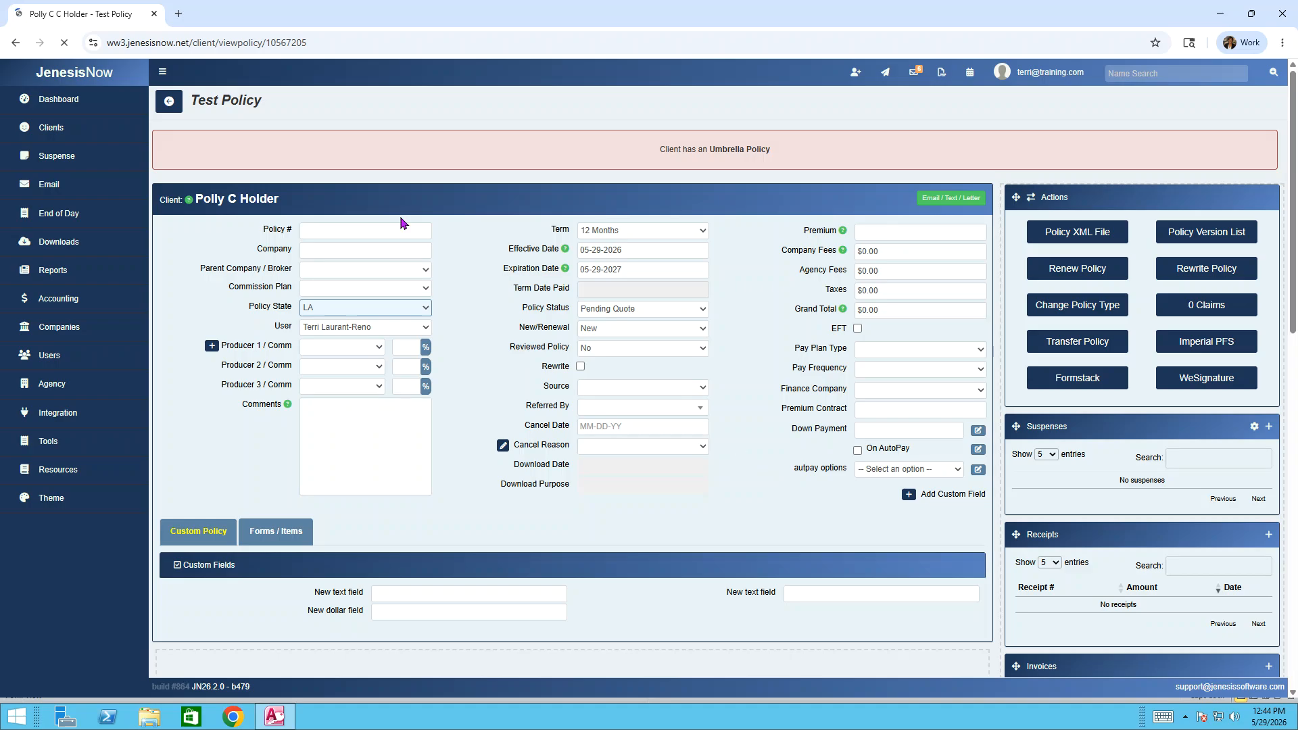
Open the support contact information from the Help resources.
left_click(407, 473)
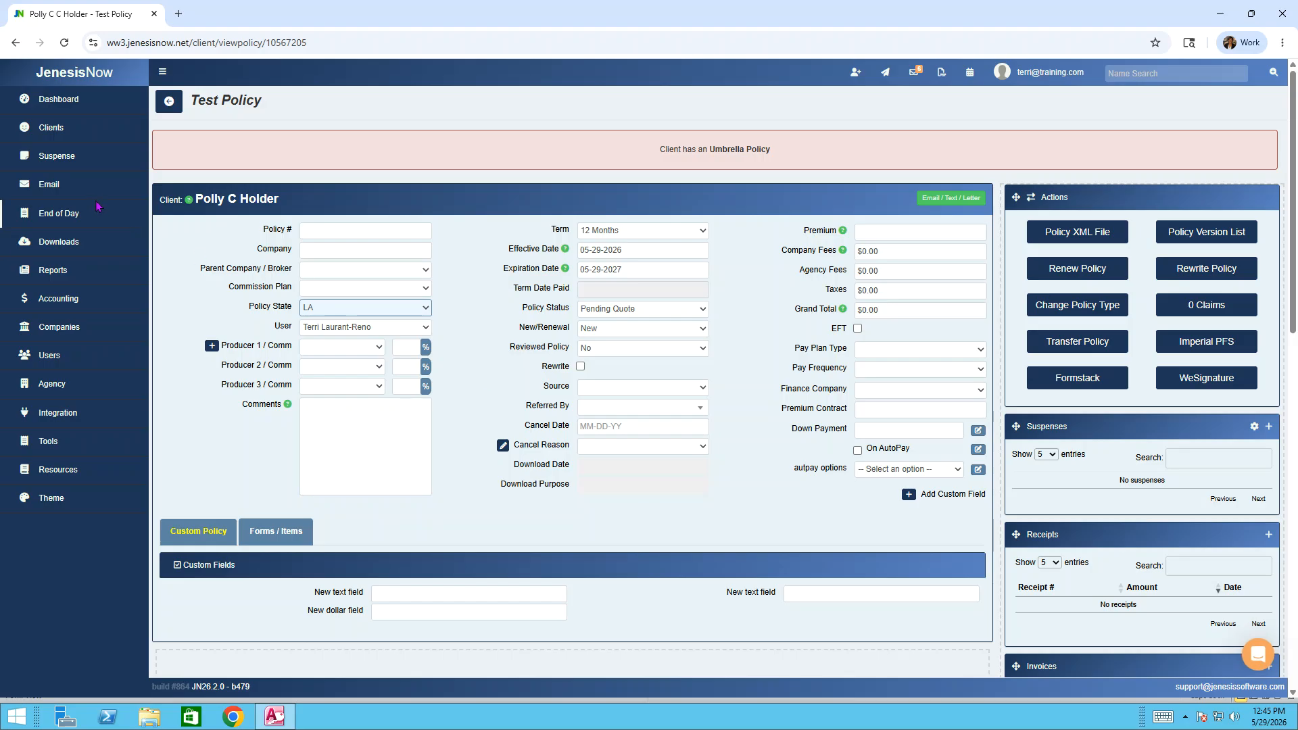
left_click(72, 474)
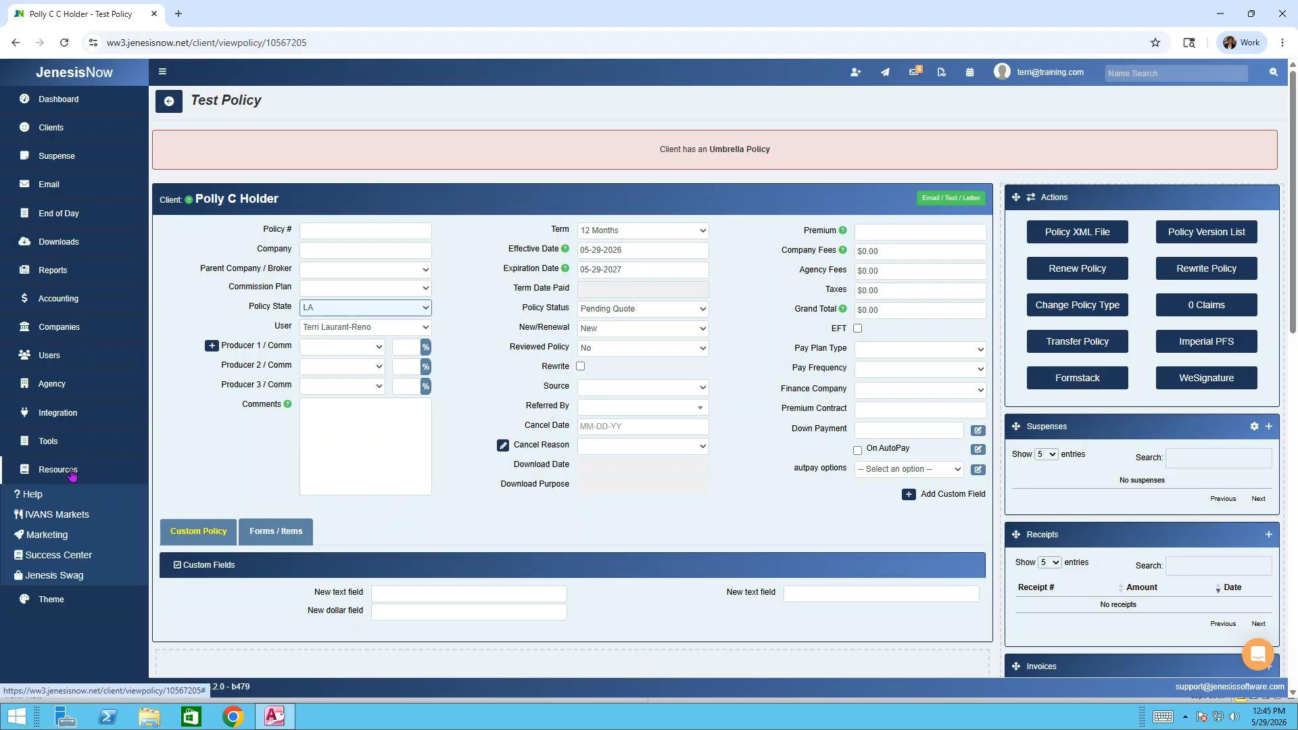
left_click(32, 497)
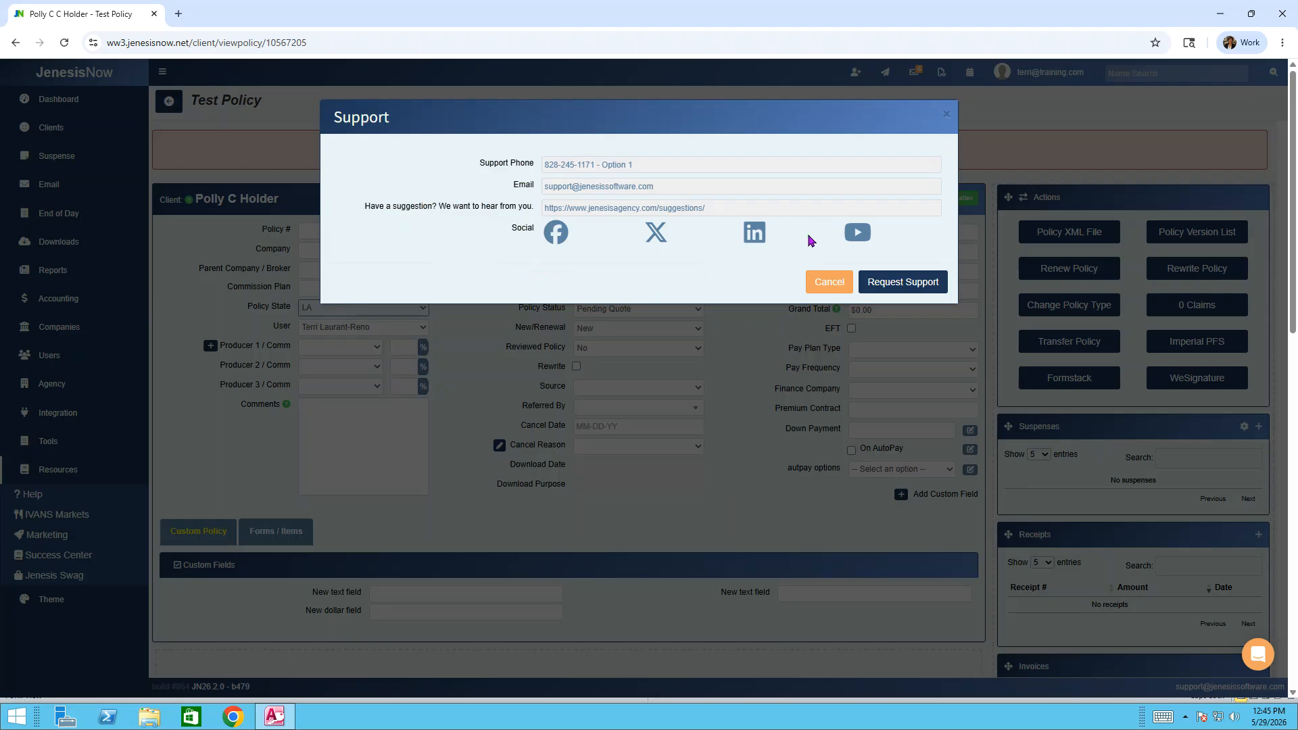